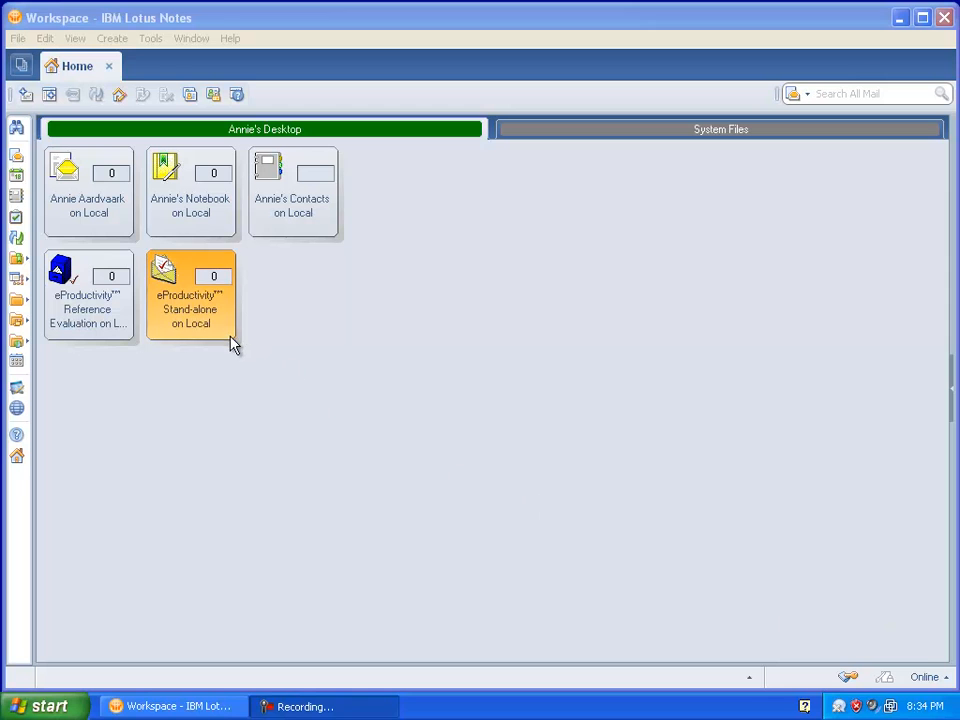
- Open the eProductivity Stand-alone application, check it for updates and get the available update
{"action": "double_click", "coordinate": [221, 324]}
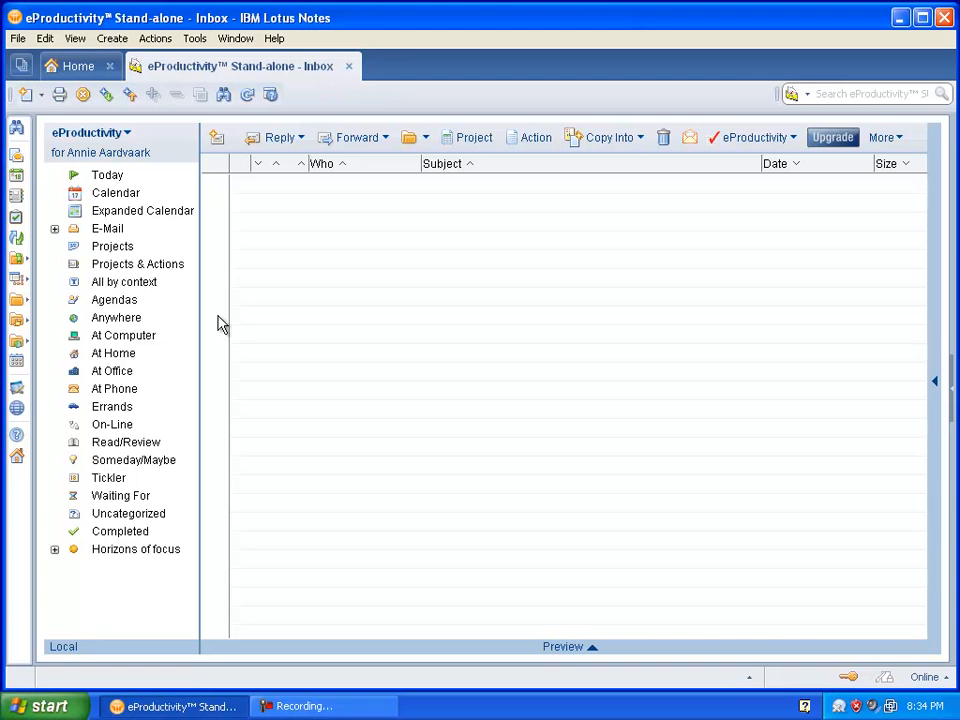
{"action": "left_click", "coordinate": [796, 145]}
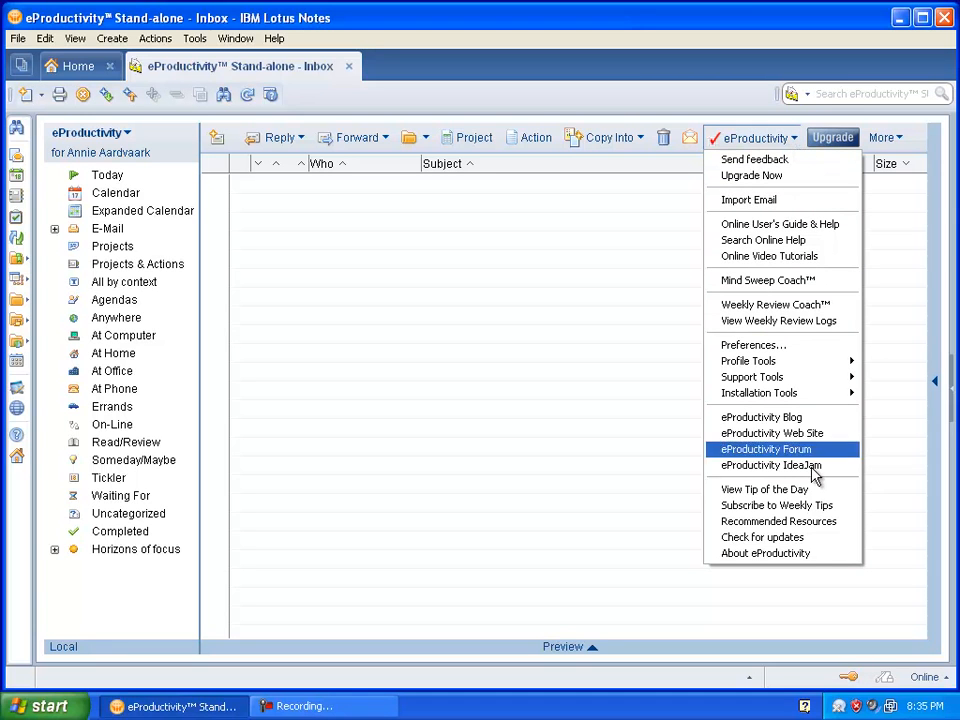
{"action": "left_click", "coordinate": [815, 547]}
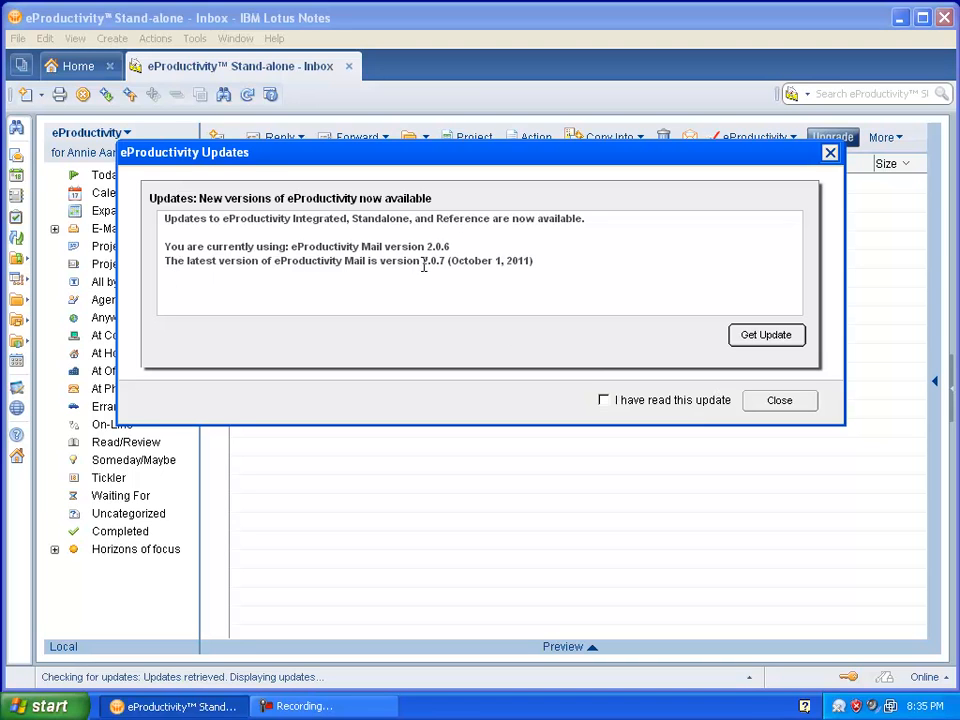
{"action": "left_click", "coordinate": [784, 340]}
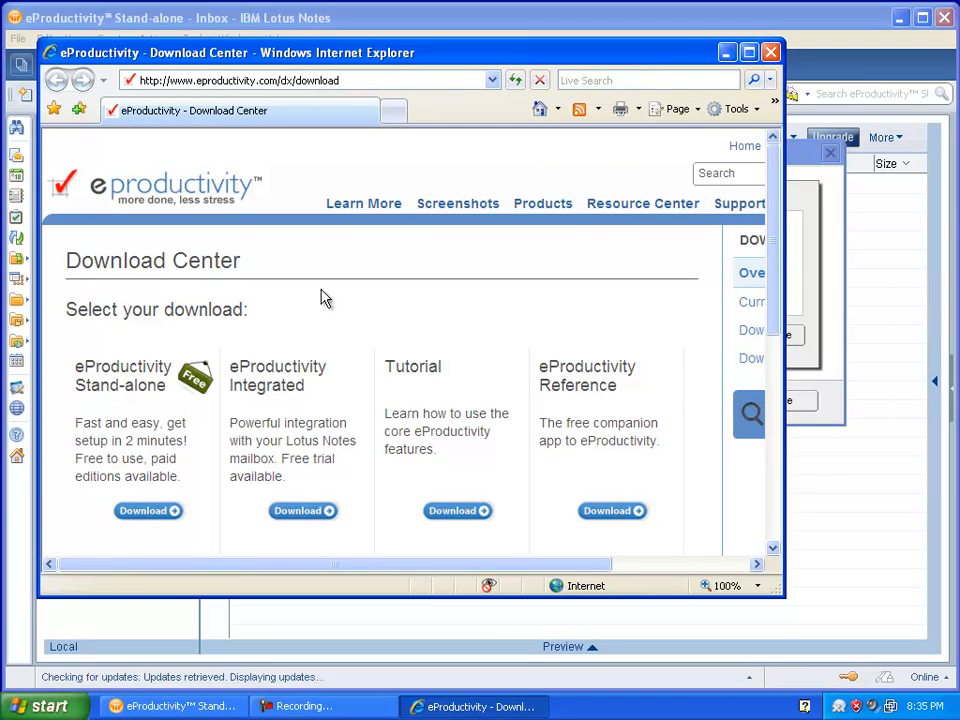
- Go to the eProductivity Stand-alone download page and open the upgrade instructions for existing users
{"action": "left_click", "coordinate": [127, 408]}
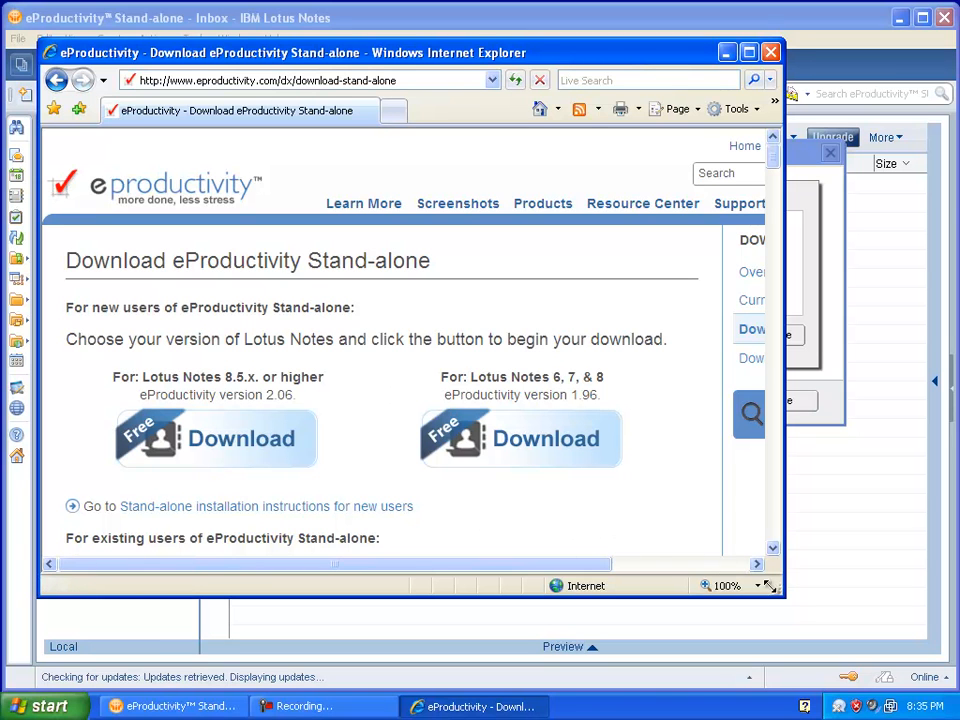
{"action": "left_click_drag", "start_coordinate": [780, 590], "coordinate": [806, 672]}
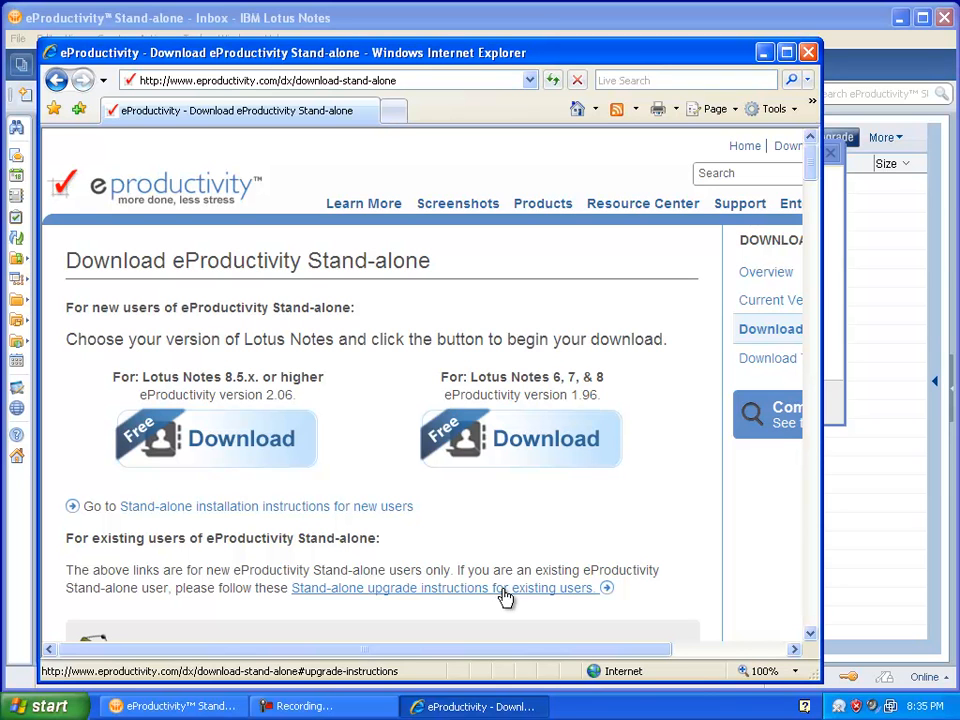
{"action": "left_click", "coordinate": [425, 591]}
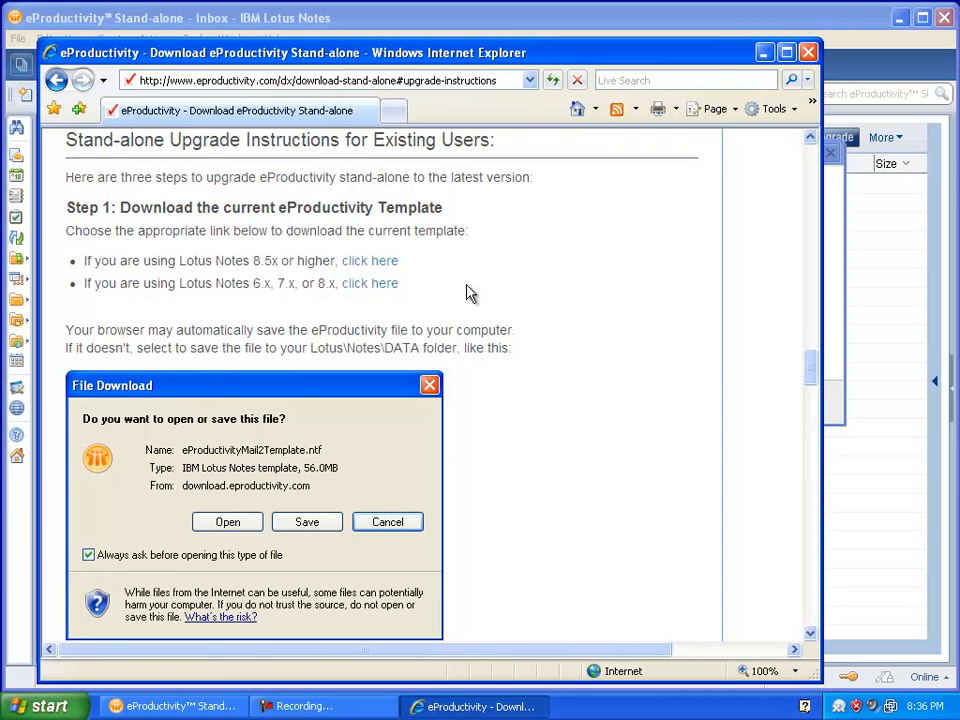
- Download the template for Lotus Notes 8.5x or higher and save eProductivityMail2Template.ntf in the Notes Data folder on drive C
{"action": "left_click", "coordinate": [388, 264]}
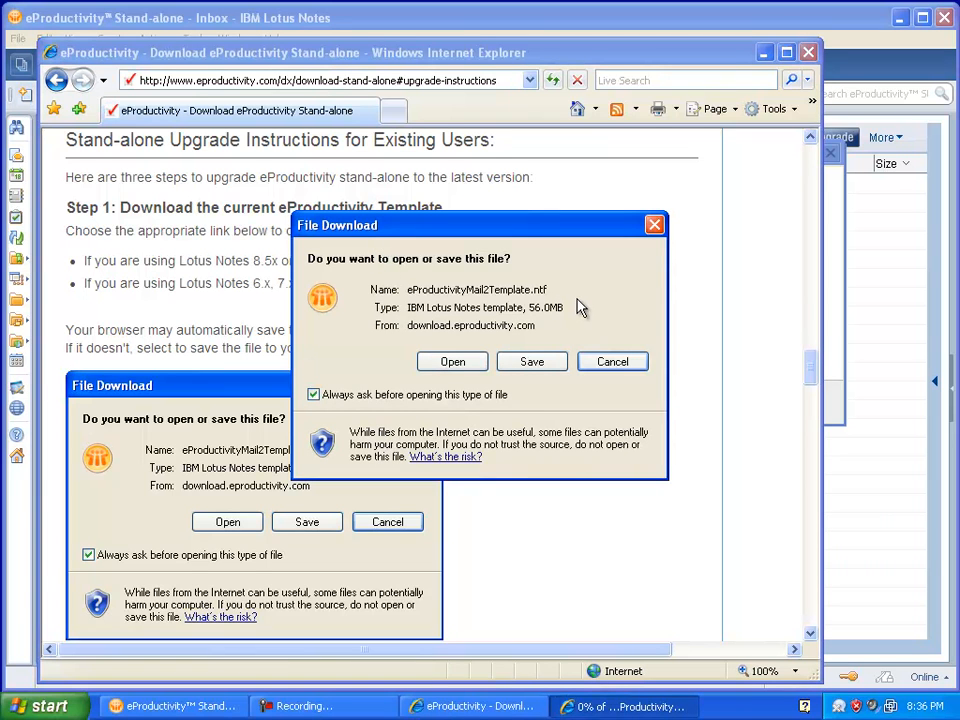
{"action": "left_click", "coordinate": [533, 362]}
{"action": "left_click", "coordinate": [357, 540]}
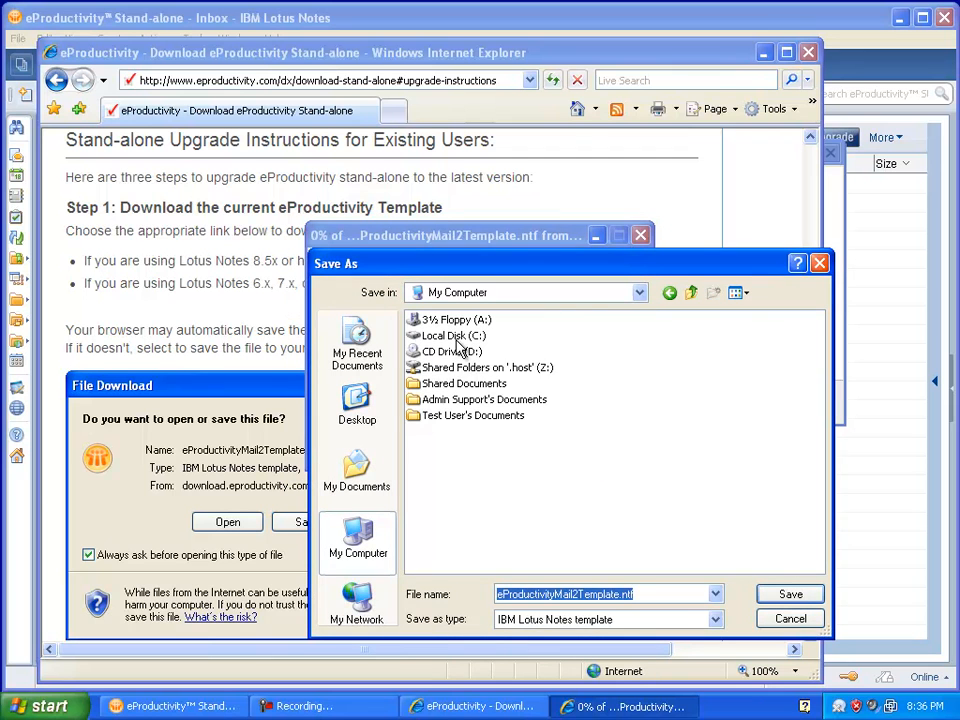
{"action": "double_click", "coordinate": [455, 336]}
{"action": "double_click", "coordinate": [445, 337]}
{"action": "double_click", "coordinate": [438, 322]}
{"action": "double_click", "coordinate": [436, 318]}
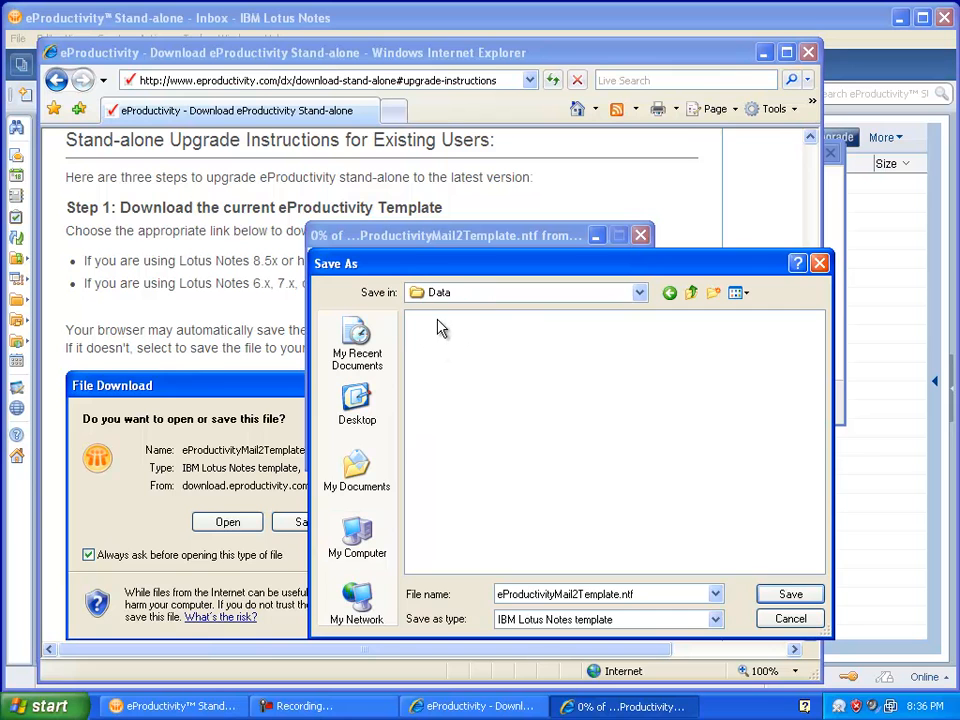
{"action": "left_click", "coordinate": [788, 596]}
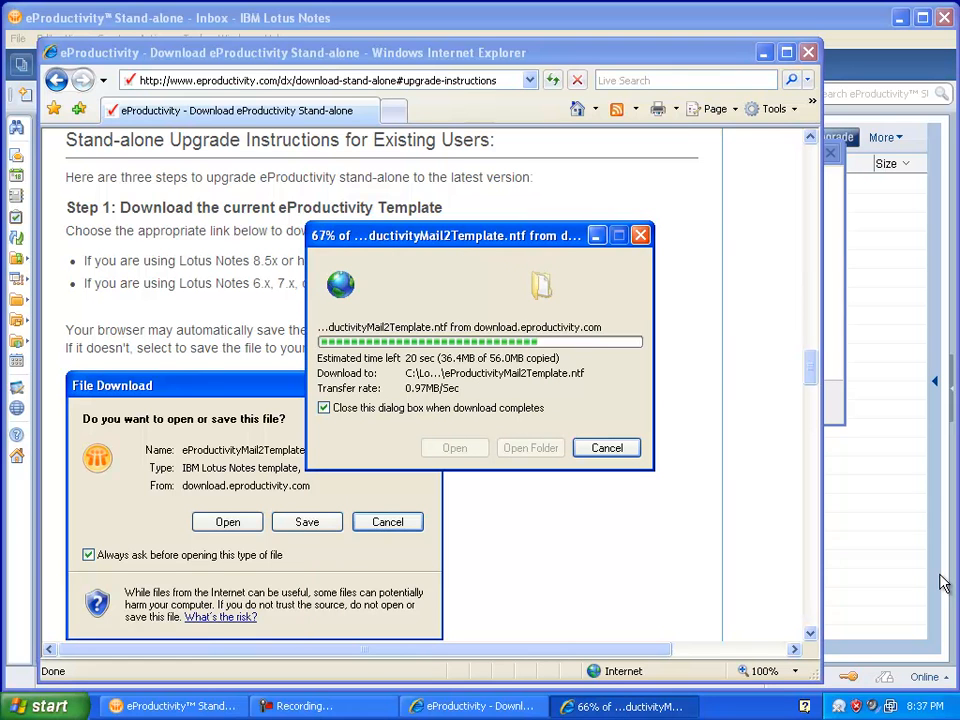
- Keep the download dialog open until the transfer completes, then close it and the browser window
{"action": "left_click", "coordinate": [323, 407]}
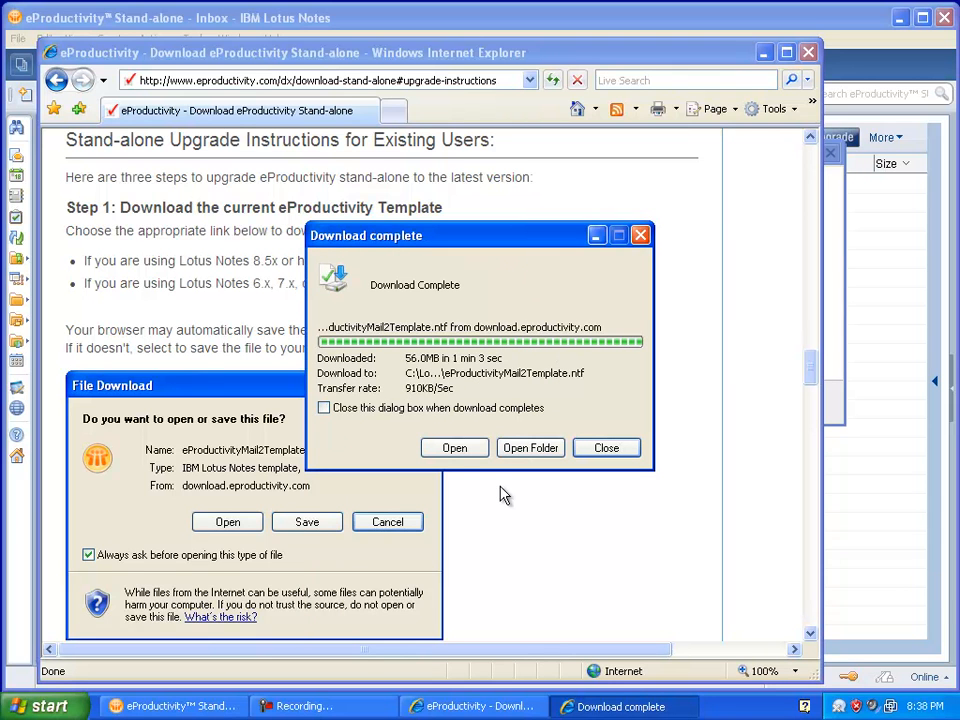
{"action": "left_click", "coordinate": [606, 448]}
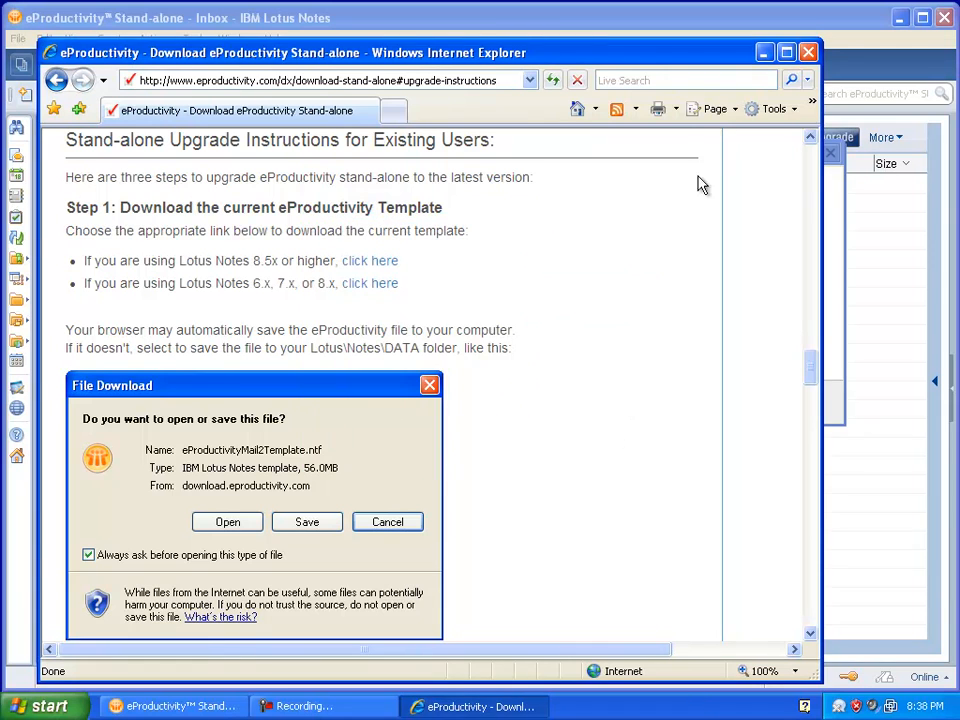
{"action": "left_click", "coordinate": [808, 52]}
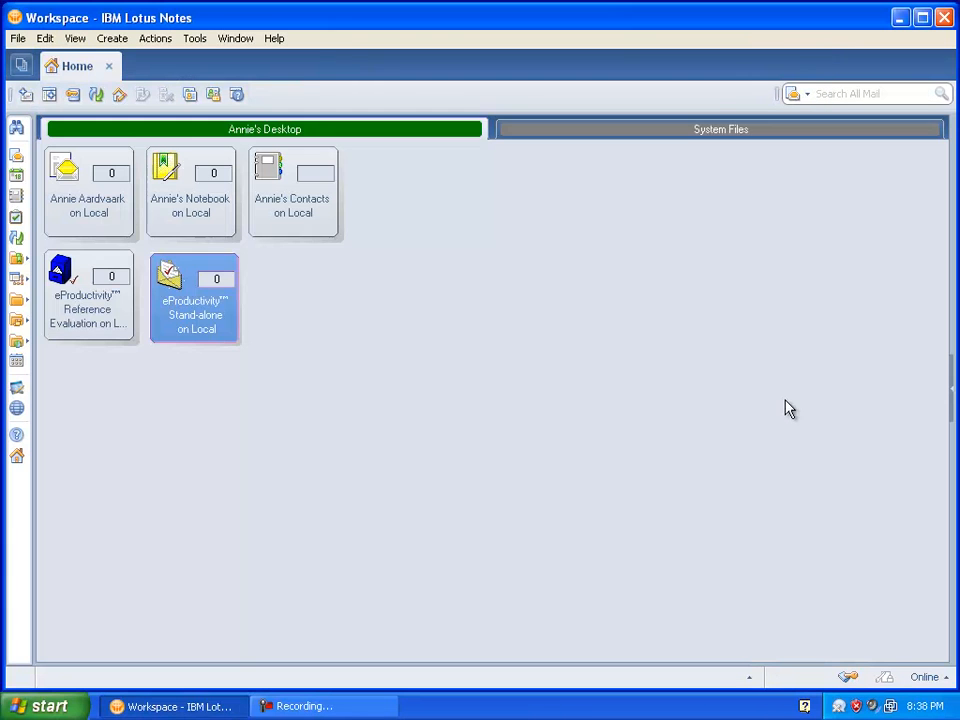
- Refresh the design of the eProductivity Stand-alone application with the design from the Local server
{"action": "right_click", "coordinate": [200, 308]}
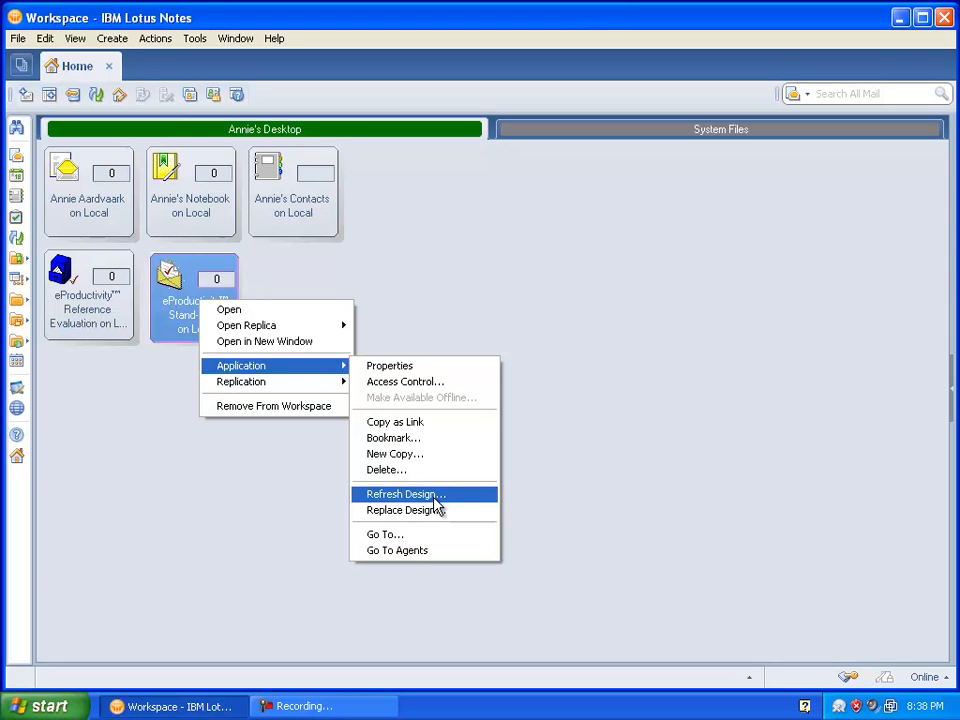
{"action": "left_click", "coordinate": [74, 40]}
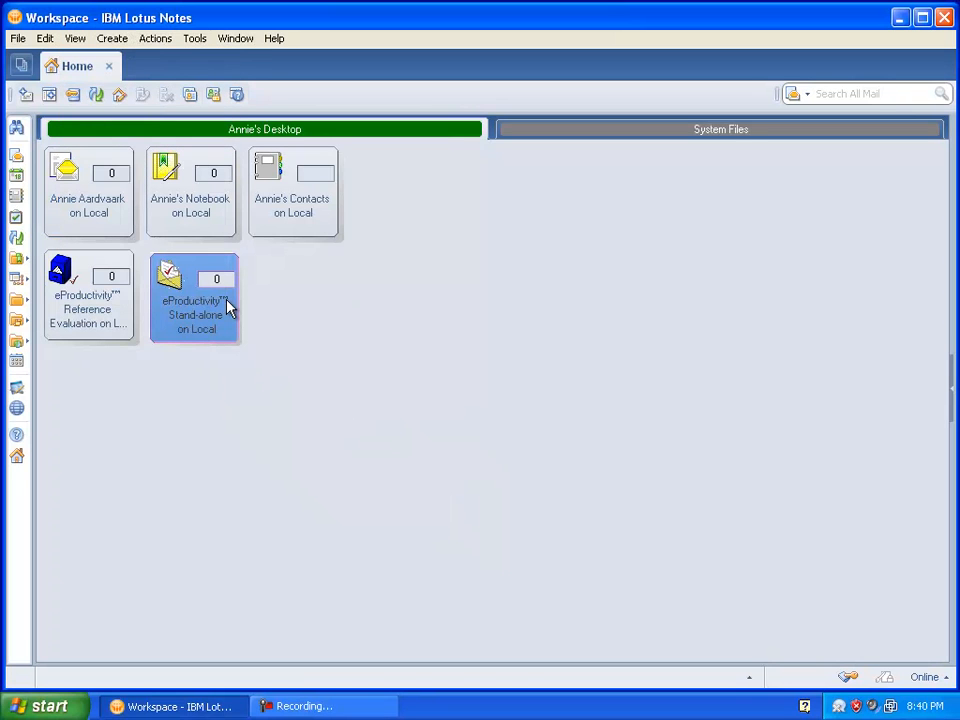
{"action": "right_click", "coordinate": [228, 308]}
{"action": "mouse_move", "coordinate": [266, 372]}
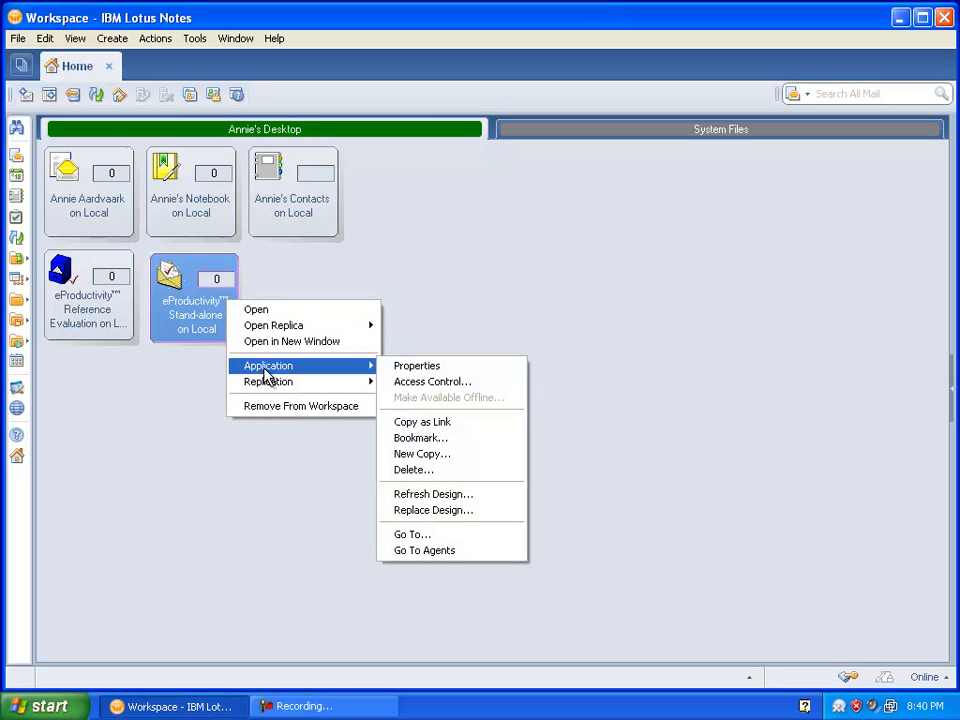
{"action": "left_click", "coordinate": [486, 503]}
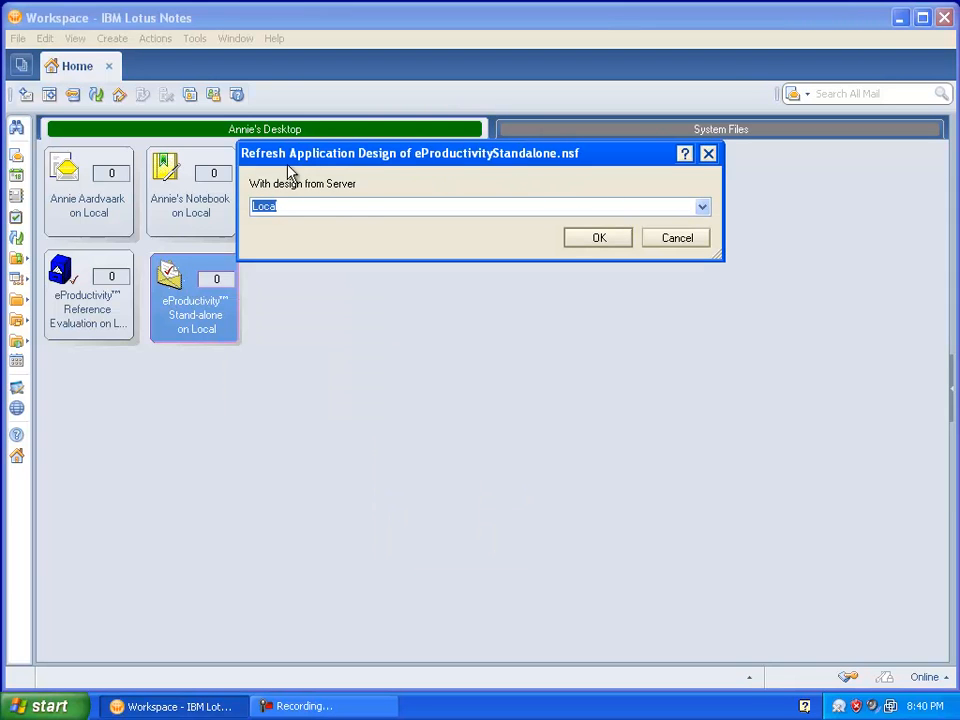
{"action": "left_click", "coordinate": [600, 240]}
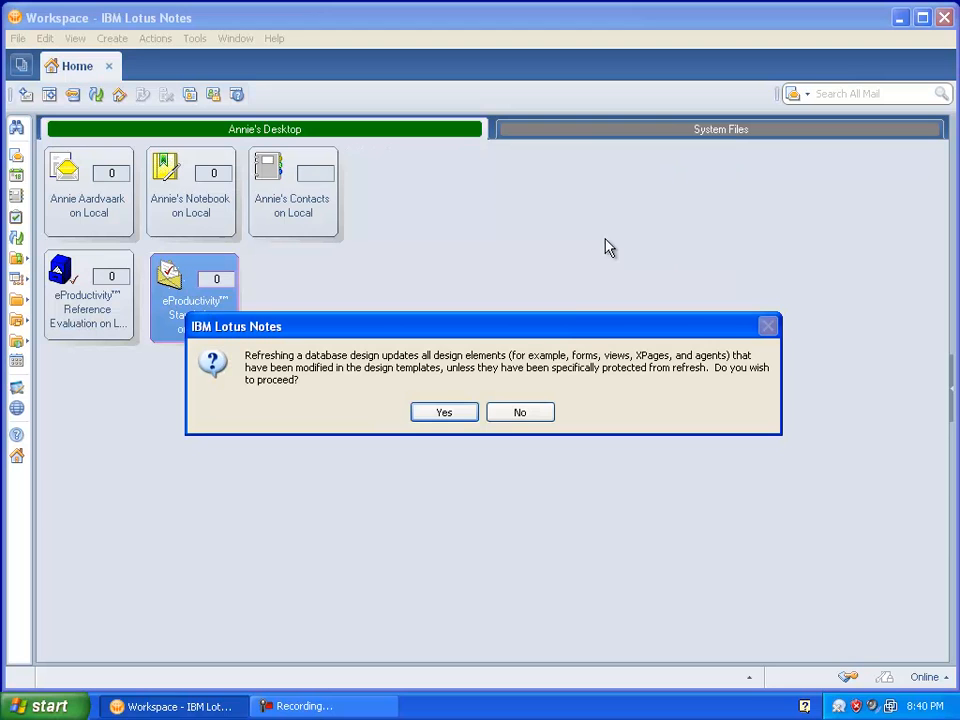
{"action": "left_click", "coordinate": [458, 415]}
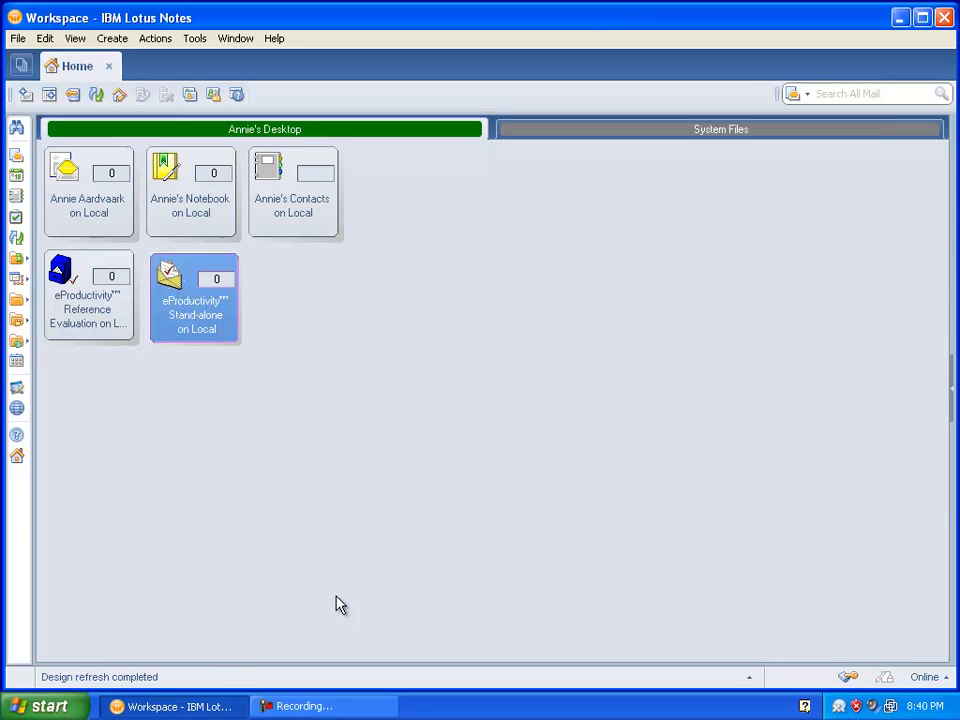
- Open eProductivity Stand-alone and complete the update setup, accepting the software license and adding eProductivity features to all folders
{"action": "double_click", "coordinate": [220, 333]}
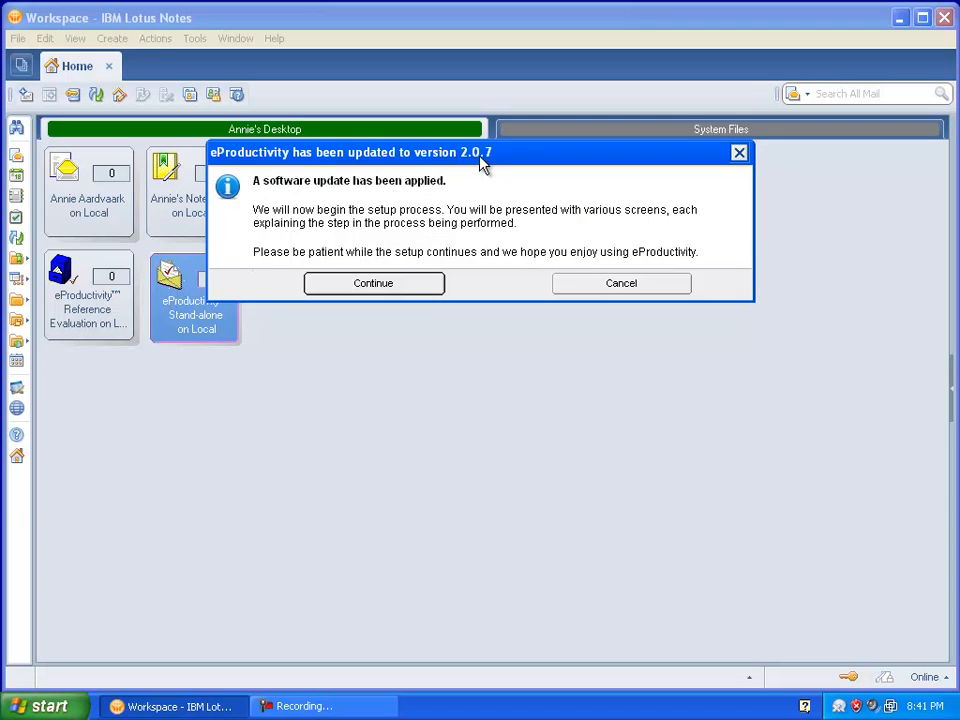
{"action": "left_click", "coordinate": [420, 288]}
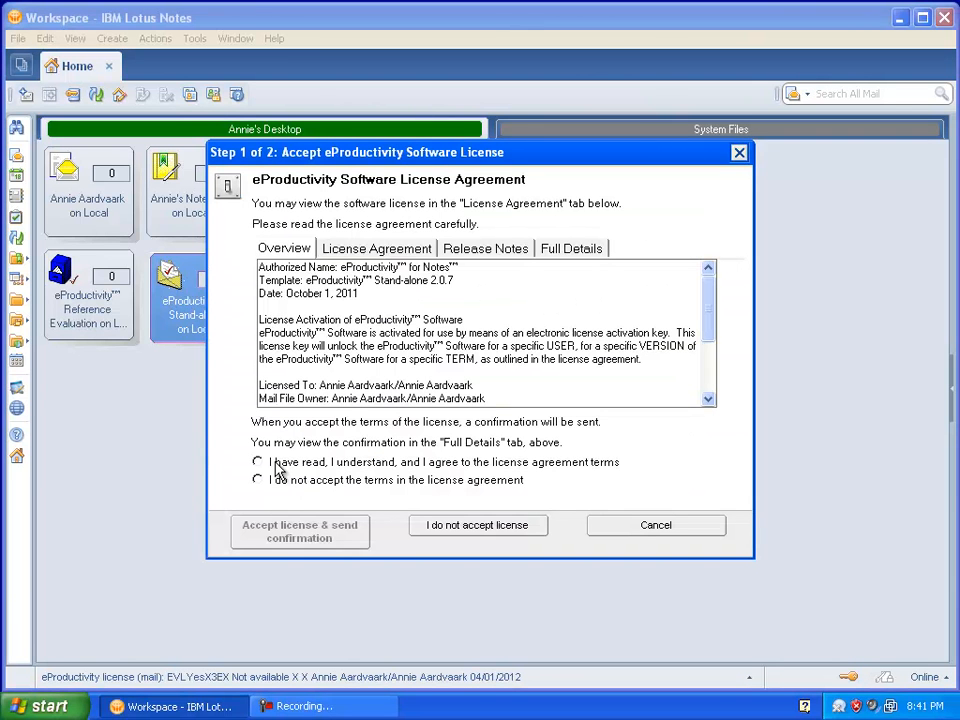
{"action": "left_click", "coordinate": [258, 462]}
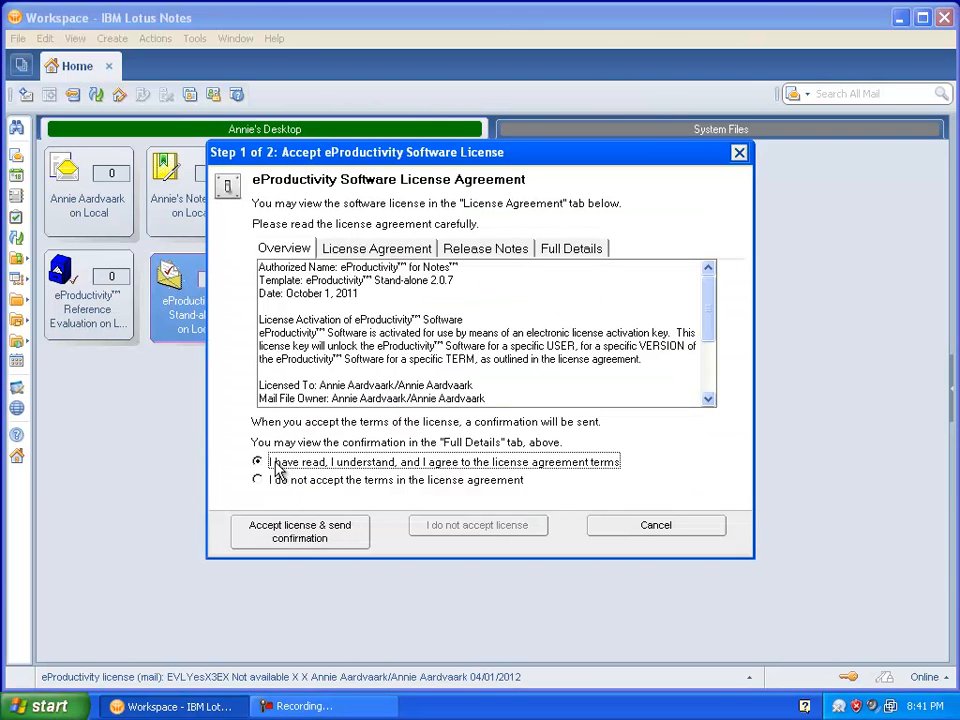
{"action": "left_click", "coordinate": [280, 528]}
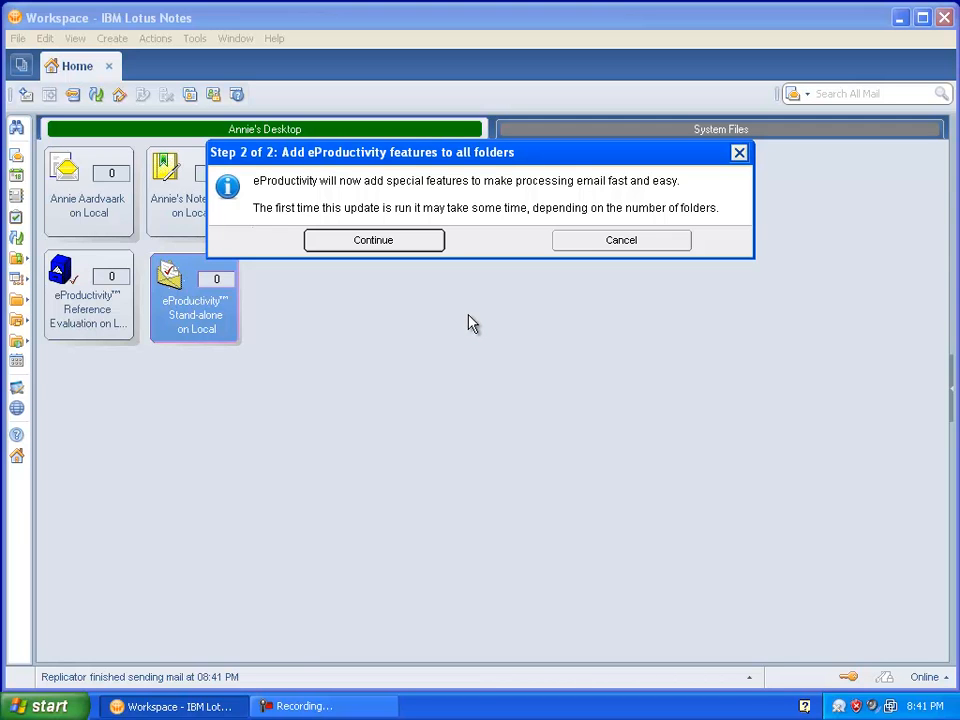
{"action": "left_click", "coordinate": [374, 240]}
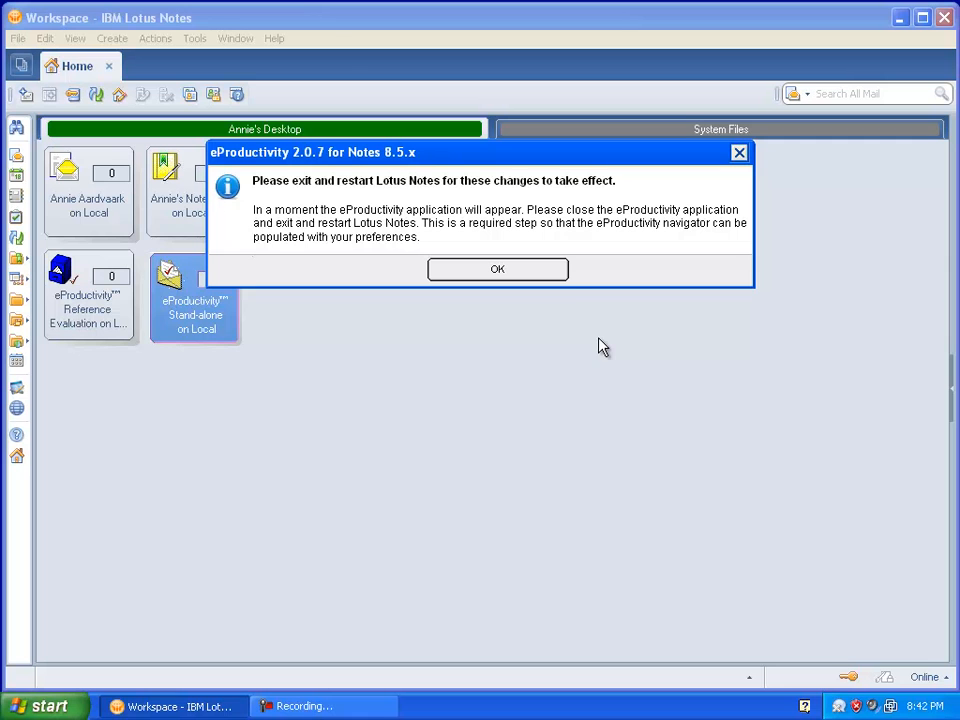
{"action": "left_click", "coordinate": [548, 280]}
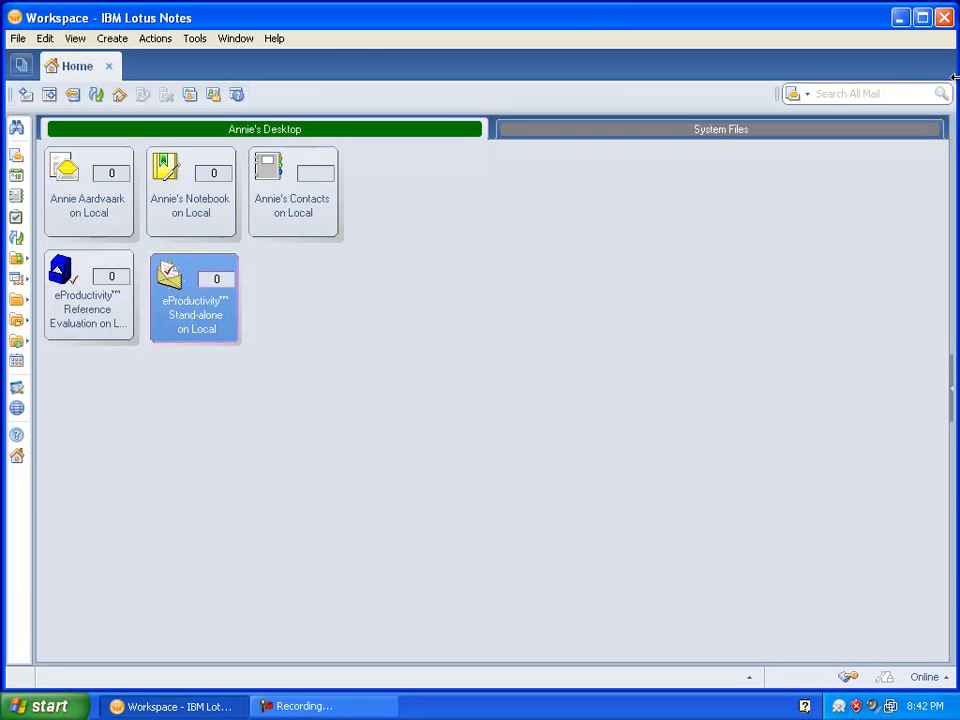
- Restart Lotus Notes 8.5 and reopen the eProductivity Stand-alone application from the workspace
{"action": "left_click", "coordinate": [943, 17]}
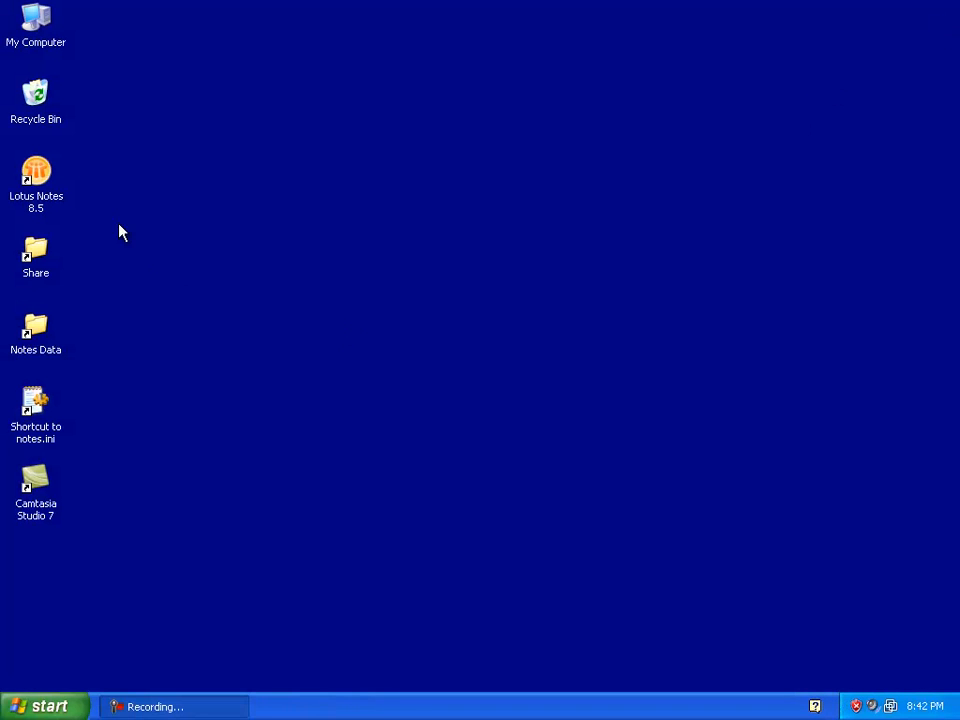
{"action": "double_click", "coordinate": [37, 175]}
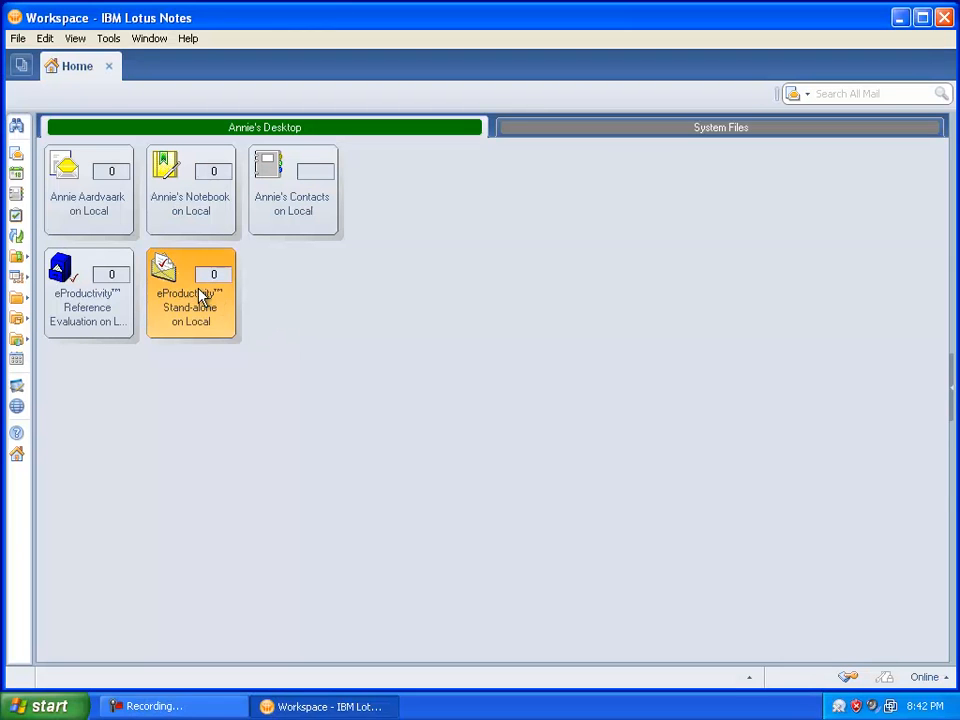
{"action": "double_click", "coordinate": [197, 288]}
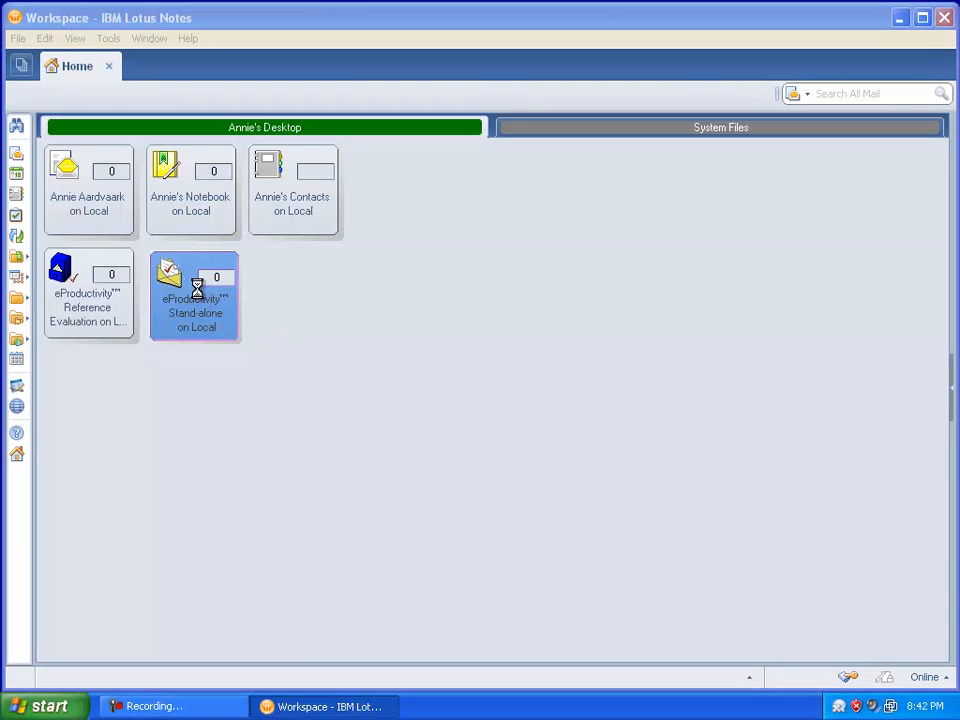